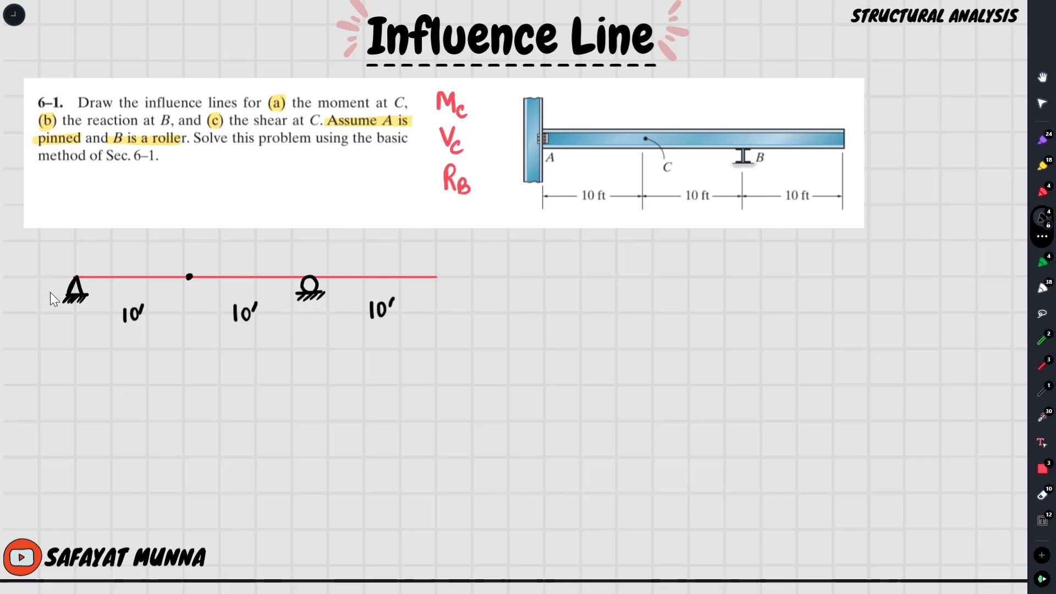
# Label the beam sketch's points A, C and B, and draw a thin black horizontal baseline of equal length beneath it
pyautogui.moveTo(60, 337); pyautogui.dragTo(65, 328)
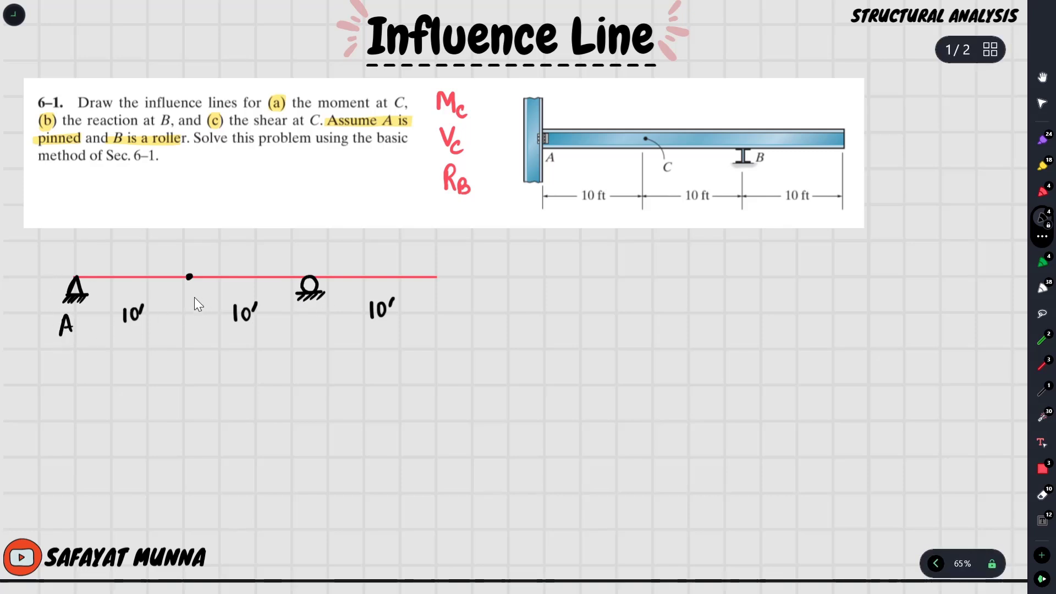
pyautogui.moveTo(306, 308); pyautogui.dragTo(314, 317)
pyautogui.scroll(-1, 285, 278)
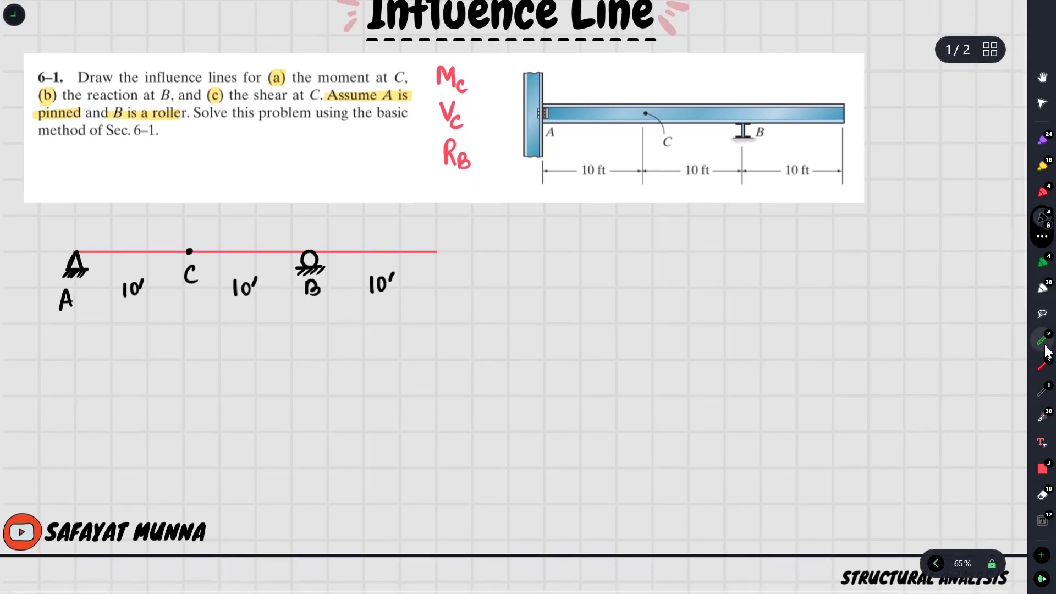
pyautogui.click(1040, 364)
pyautogui.click(1039, 387)
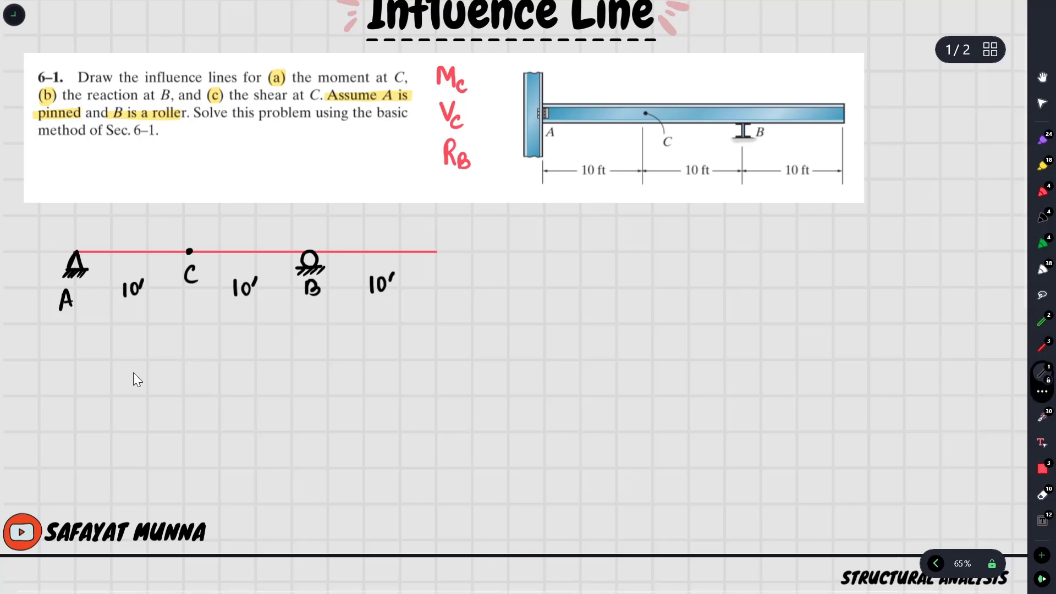
pyautogui.moveTo(79, 397)
pyautogui.mouseDown()
pyautogui.moveTo(445, 408)
pyautogui.moveTo(436, 397)
pyautogui.mouseUp()
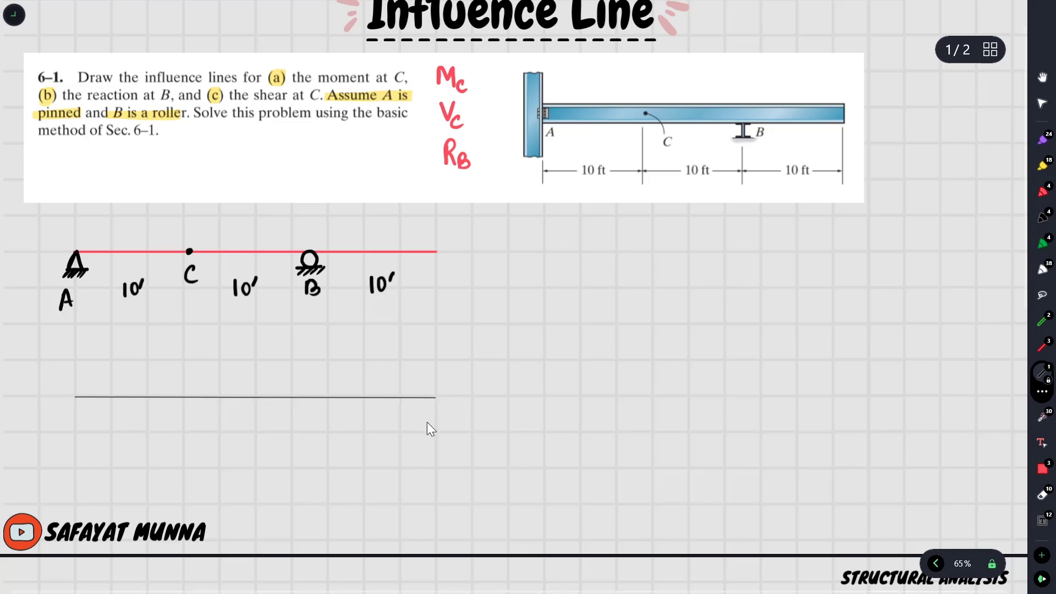
# Mark a red point above the baseline, directly below support B
pyautogui.click(1041, 218)
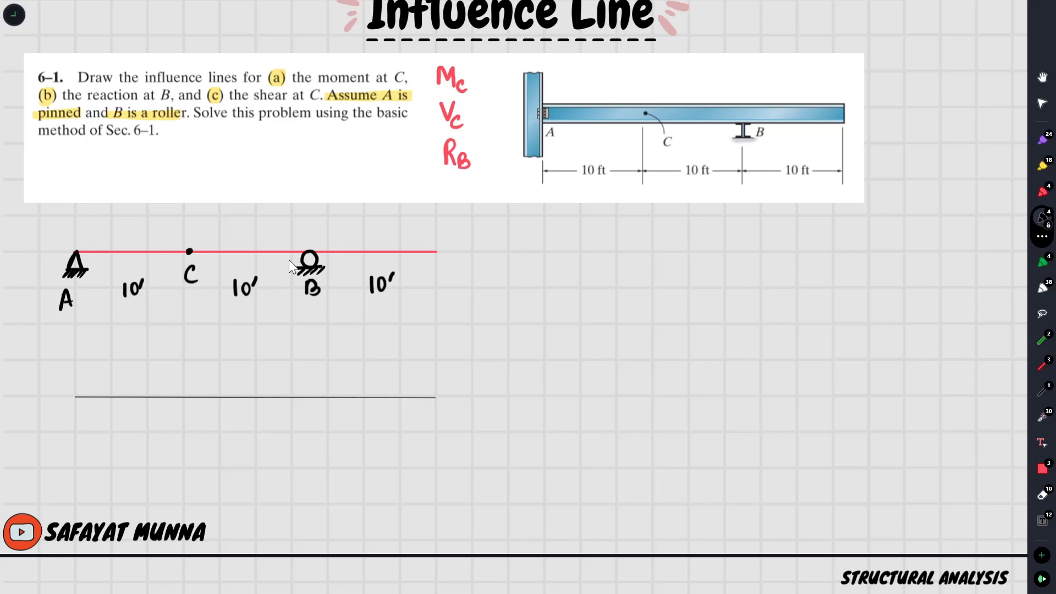
pyautogui.click(311, 344)
pyautogui.hotkey('ctrl', 'z')
pyautogui.click(1041, 191)
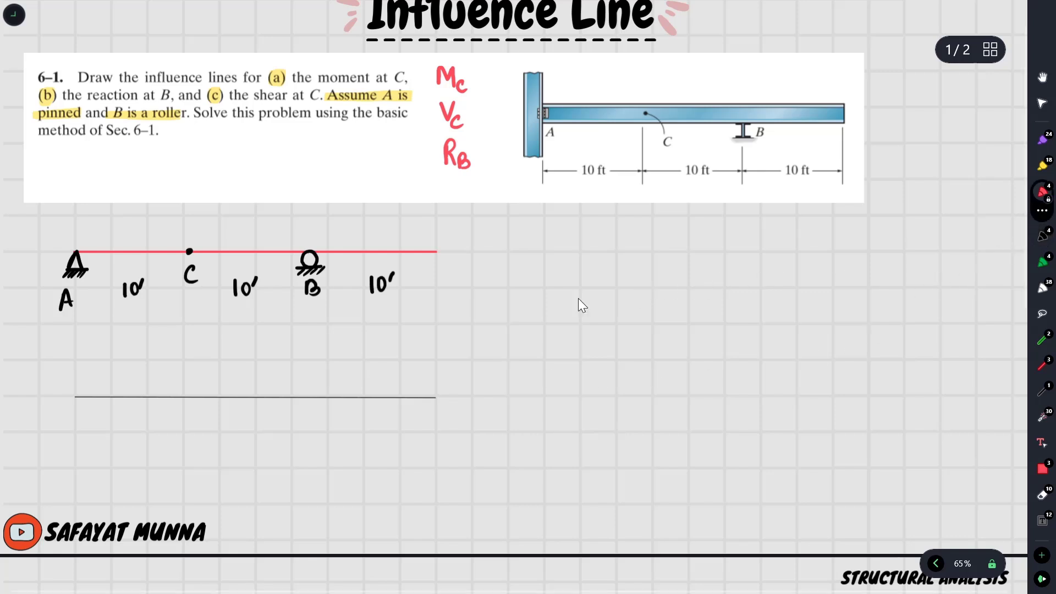
pyautogui.click(310, 357)
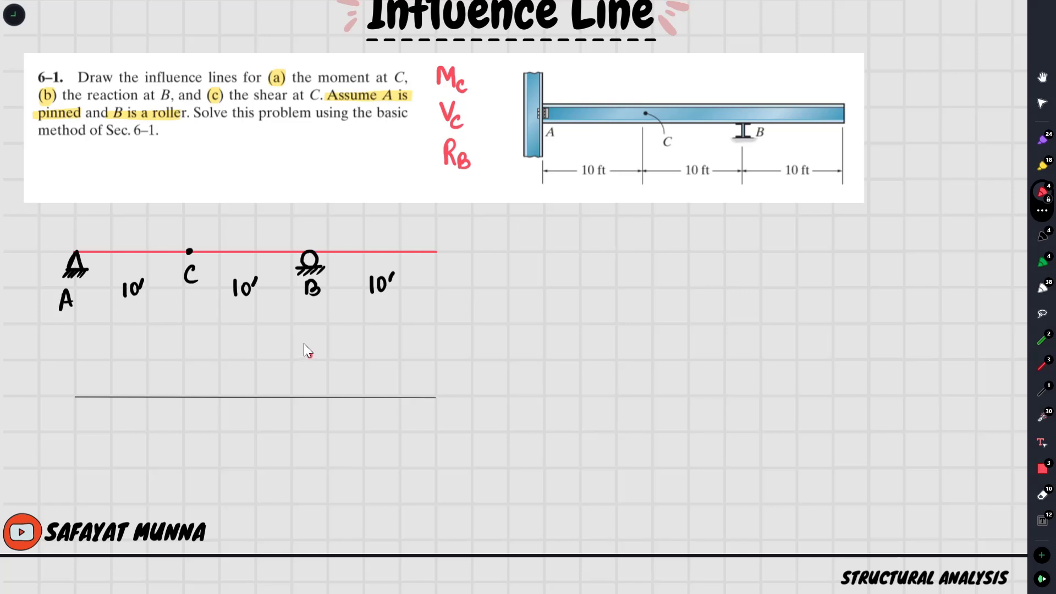
# Delete the roller symbol at B and draw a black upward reaction arrow with a short vertical displacement stroke above it
pyautogui.click(1042, 235)
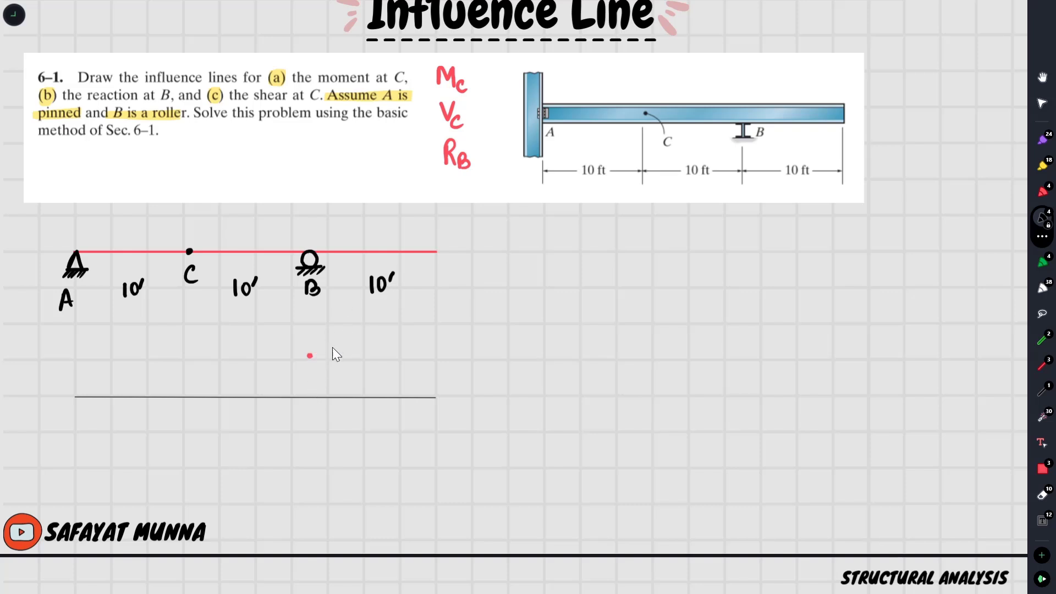
pyautogui.click(1041, 314)
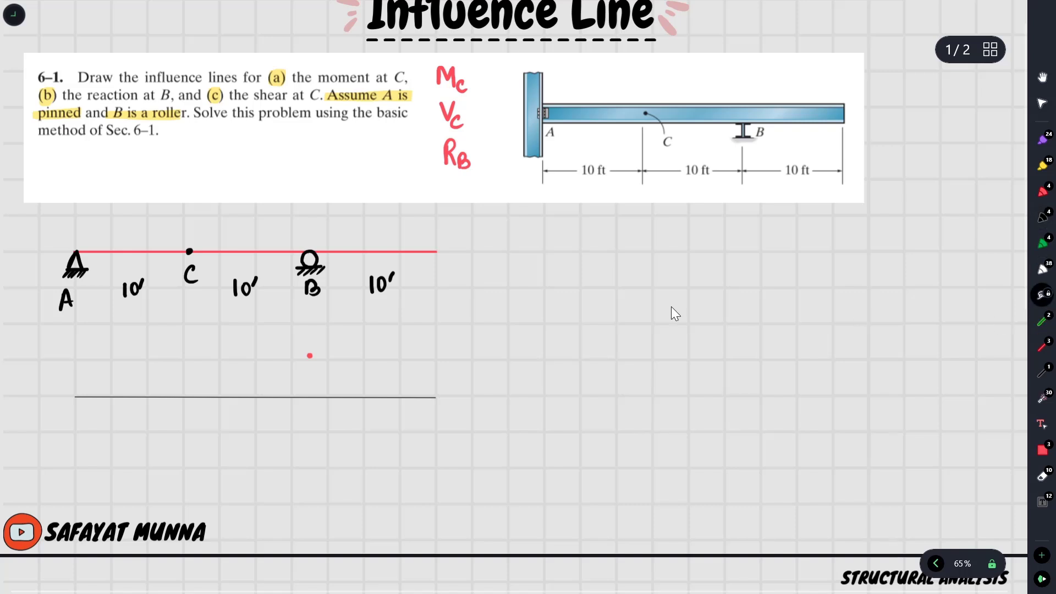
pyautogui.moveTo(307, 261); pyautogui.dragTo(325, 269)
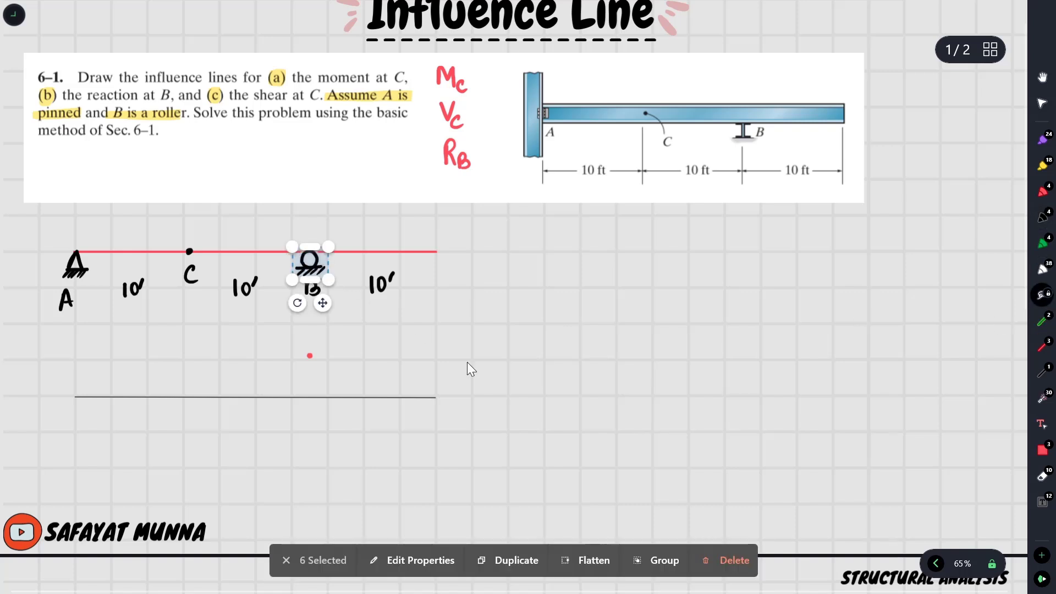
pyautogui.click(734, 561)
pyautogui.click(1043, 217)
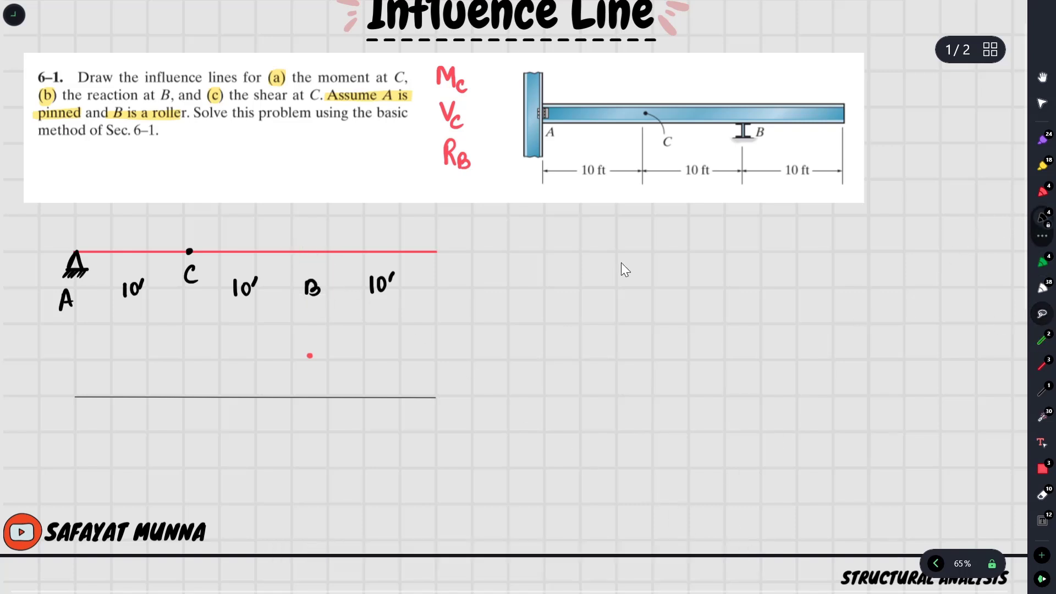
pyautogui.moveTo(310, 281)
pyautogui.mouseDown()
pyautogui.moveTo(309, 254)
pyautogui.moveTo(318, 266)
pyautogui.mouseUp()
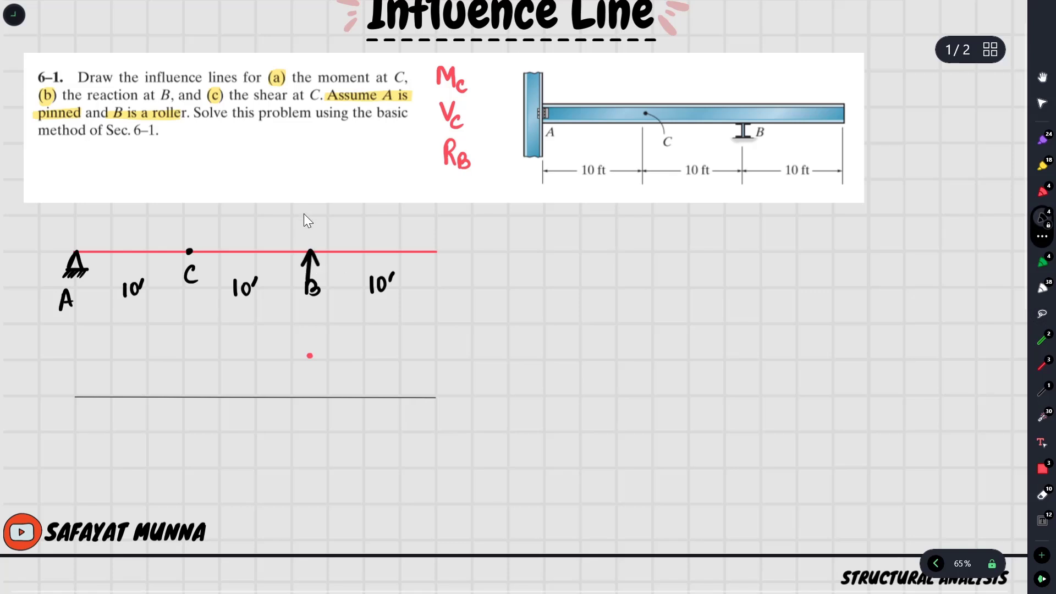
pyautogui.moveTo(310, 229); pyautogui.dragTo(310, 247)
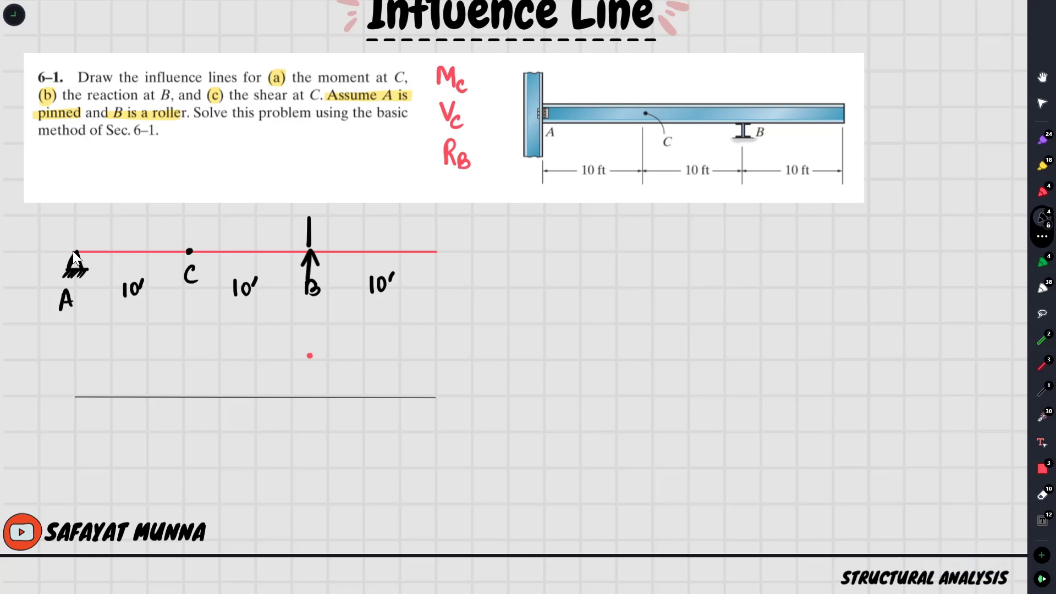
# Sketch a black line rising from support A over B to beyond the beam's free end
pyautogui.moveTo(105, 256)
pyautogui.mouseDown()
pyautogui.moveTo(51, 242)
pyautogui.moveTo(113, 257)
pyautogui.mouseUp()
pyautogui.hotkey('ctrl', 'z')
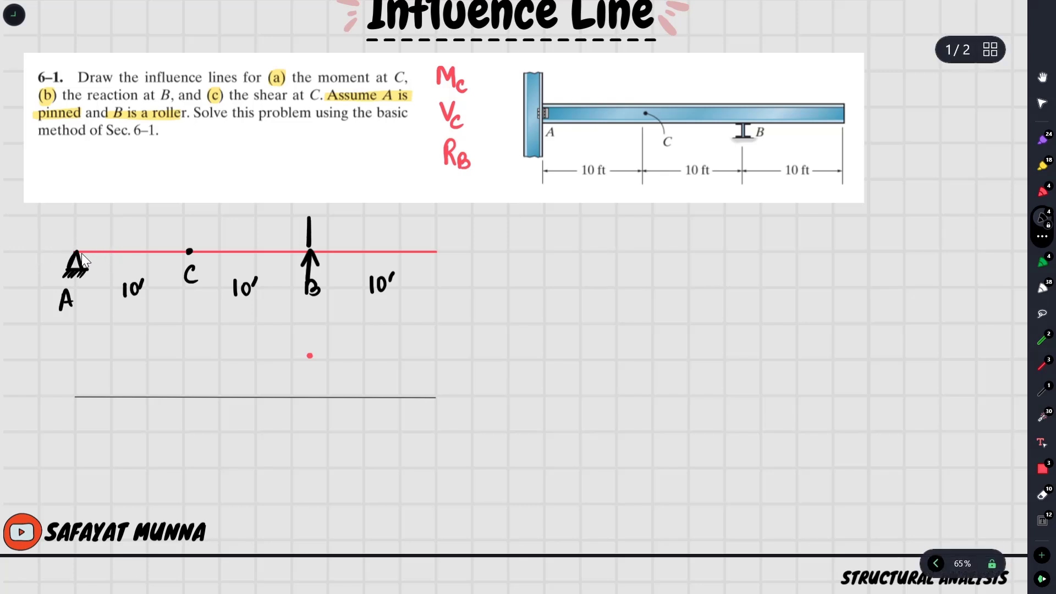
pyautogui.moveTo(203, 229); pyautogui.dragTo(442, 188)
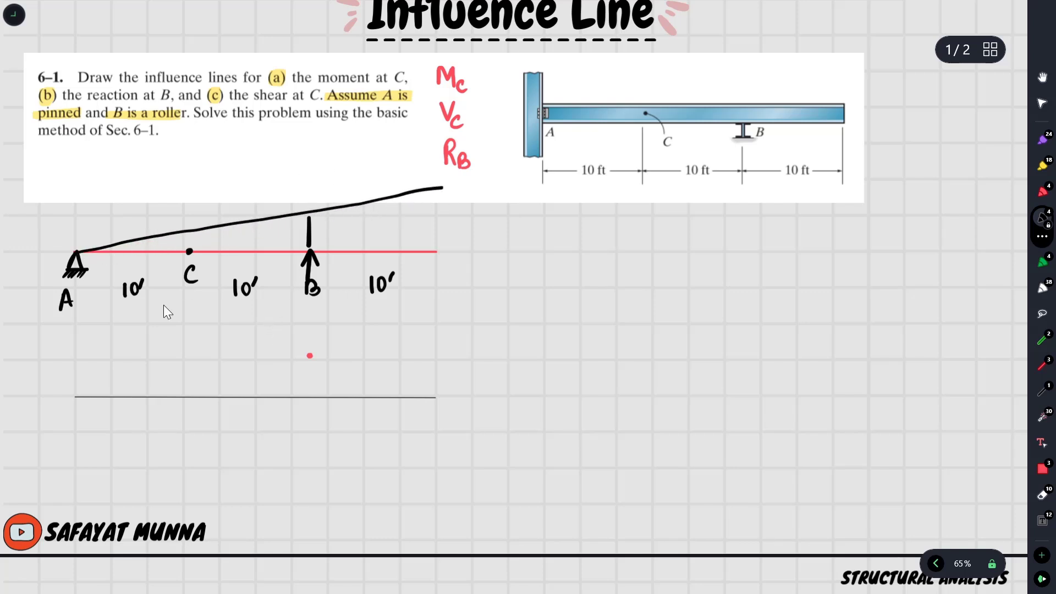
# Undo the trial reaction arrow and deflected line, restoring the roller at B while keeping the red point
pyautogui.hotkey('ctrl', 'z')
pyautogui.hotkey('ctrl', 'z')
pyautogui.hotkey('ctrl', 'z')
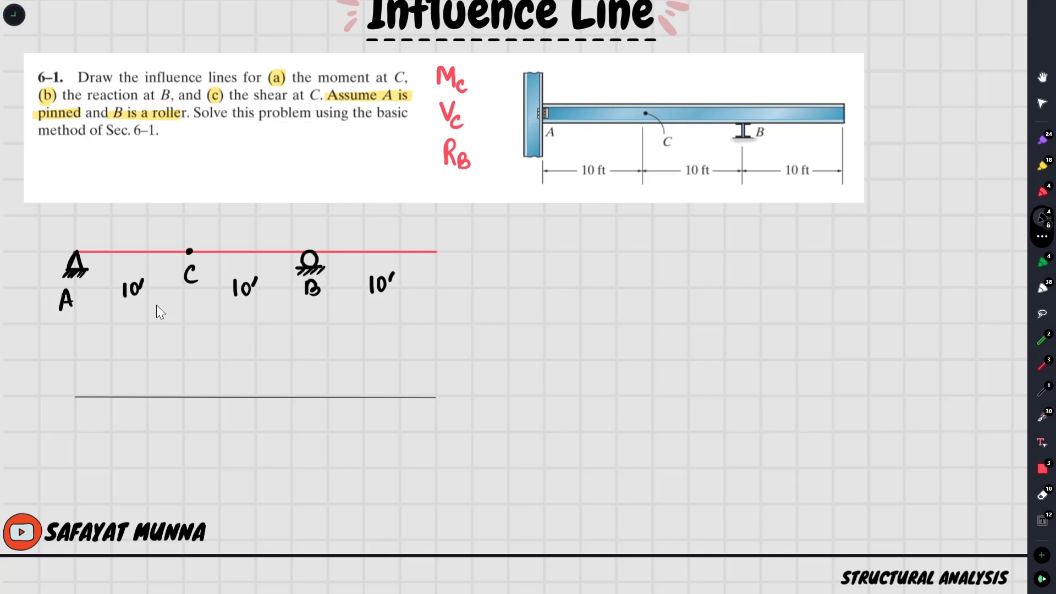
pyautogui.hotkey('ctrl', 'y')
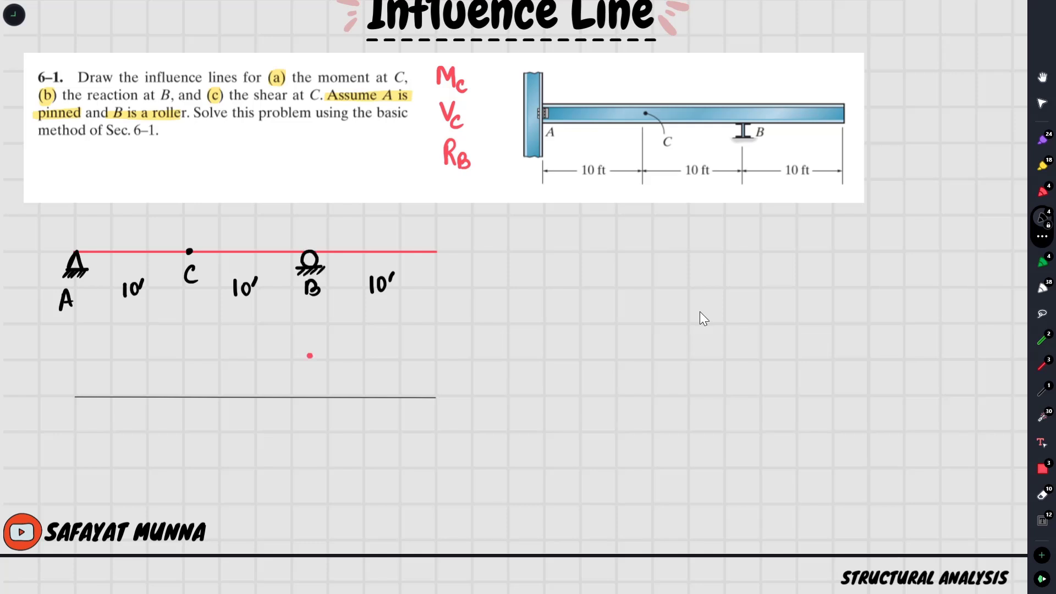
# Draw a red line from the baseline's start below A through the red point, and close it with a vertical line at the free end
pyautogui.click(1042, 365)
pyautogui.moveTo(74, 398); pyautogui.dragTo(435, 334)
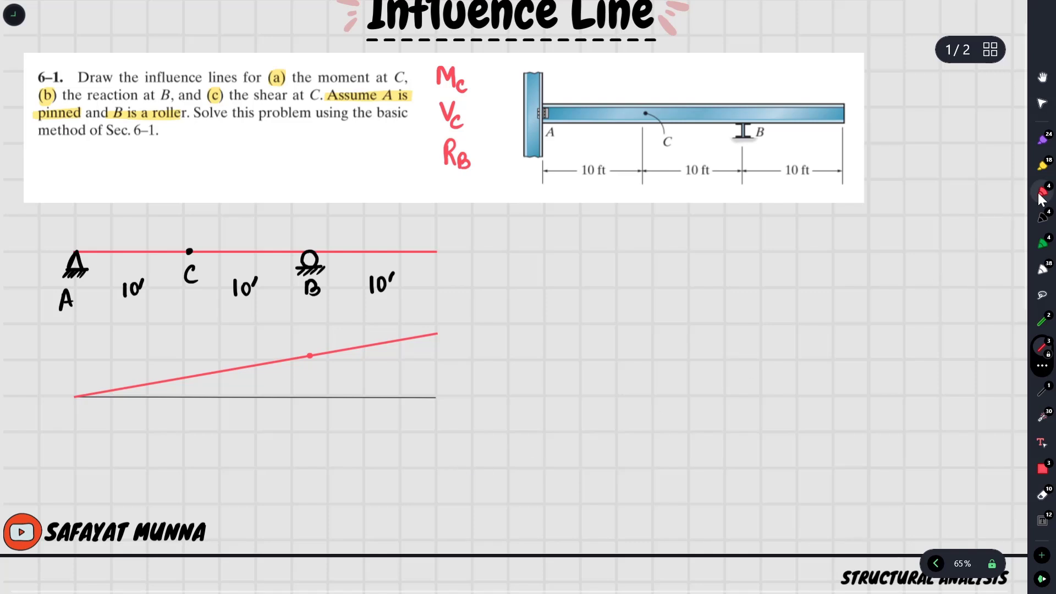
pyautogui.moveTo(437, 335); pyautogui.dragTo(437, 398)
# Draw a black dotted vertical line from the red point down to the baseline and label the point +1
pyautogui.click(1050, 217)
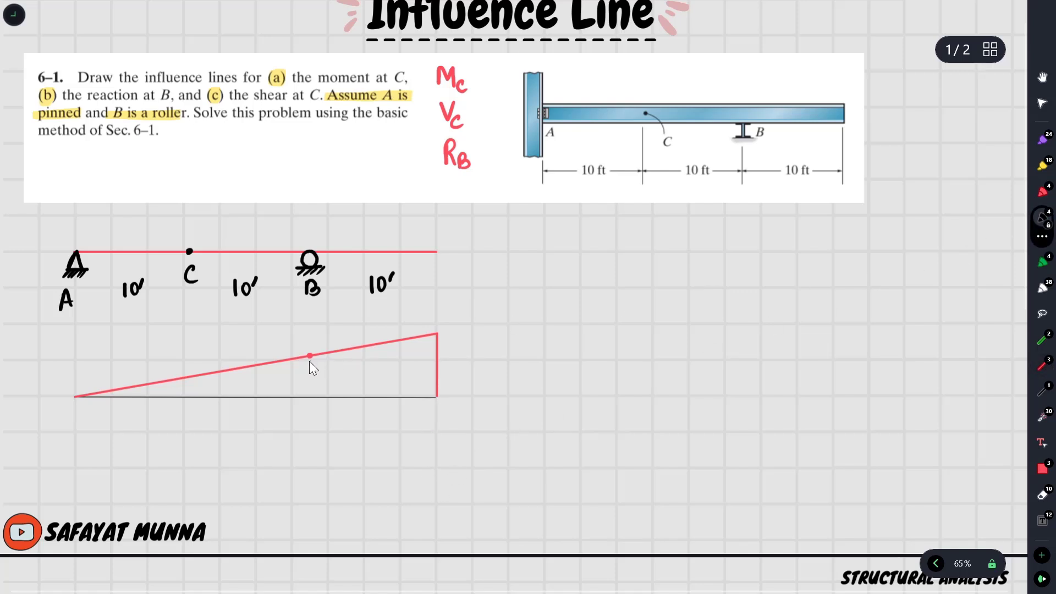
pyautogui.moveTo(310, 358); pyautogui.dragTo(309, 375)
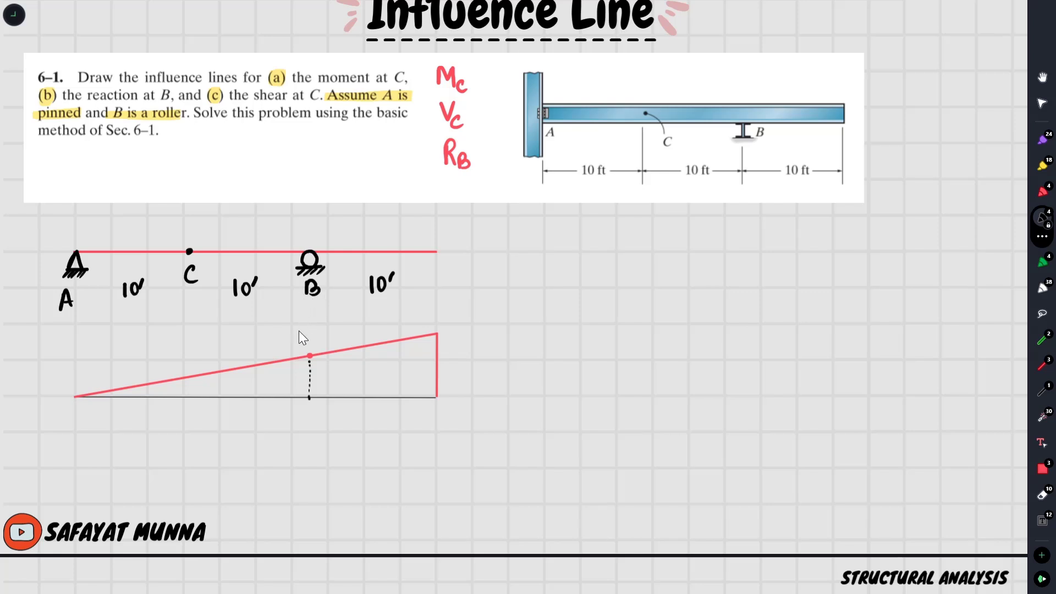
pyautogui.moveTo(298, 338); pyautogui.dragTo(309, 338)
pyautogui.moveTo(303, 332)
pyautogui.mouseDown()
pyautogui.moveTo(303, 345)
pyautogui.moveTo(319, 347)
pyautogui.mouseUp()
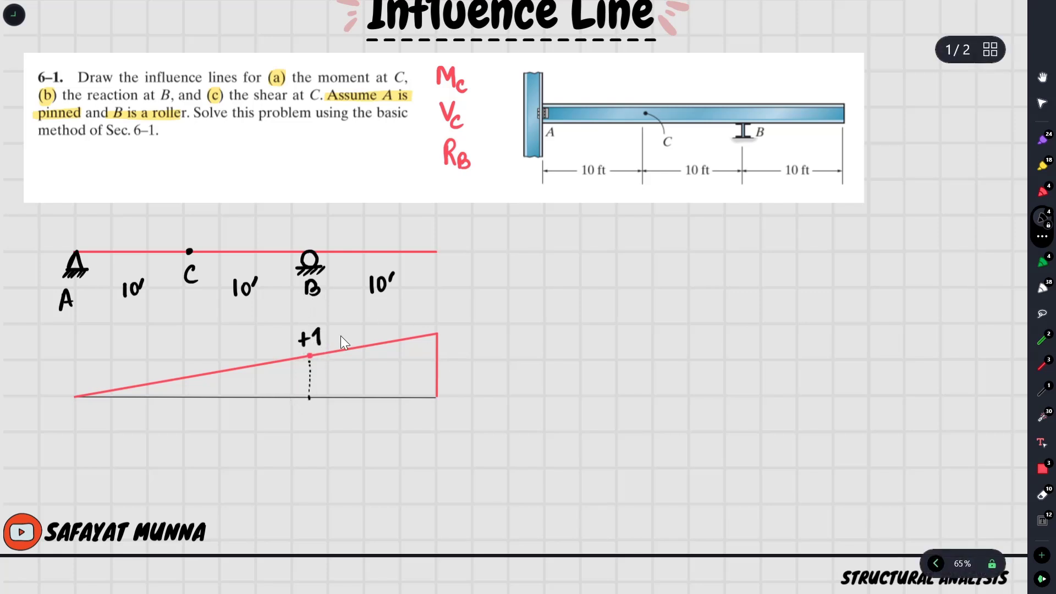
pyautogui.moveTo(76, 406)
pyautogui.mouseDown()
pyautogui.moveTo(112, 416)
pyautogui.moveTo(431, 407)
pyautogui.mouseUp()
pyautogui.hotkey('ctrl', 'z')
pyautogui.hotkey('ctrl', 'z')
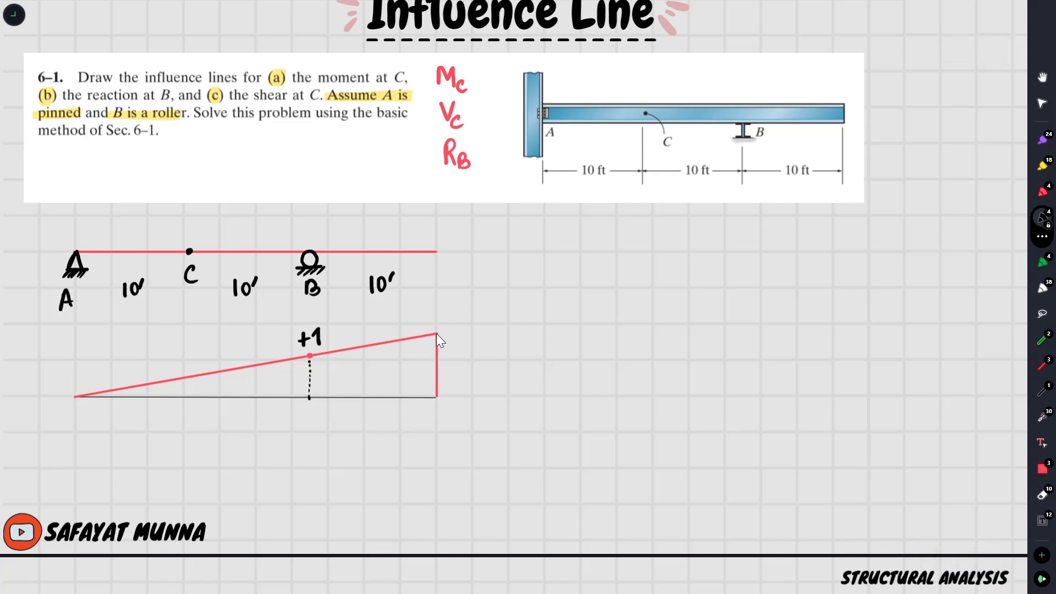
# Mark the sloping line's free end with a black dot labelled +1.5, and label the diagram R_B at its start
pyautogui.click(436, 333)
pyautogui.moveTo(444, 327); pyautogui.dragTo(454, 327)
pyautogui.moveTo(458, 319); pyautogui.dragTo(460, 324)
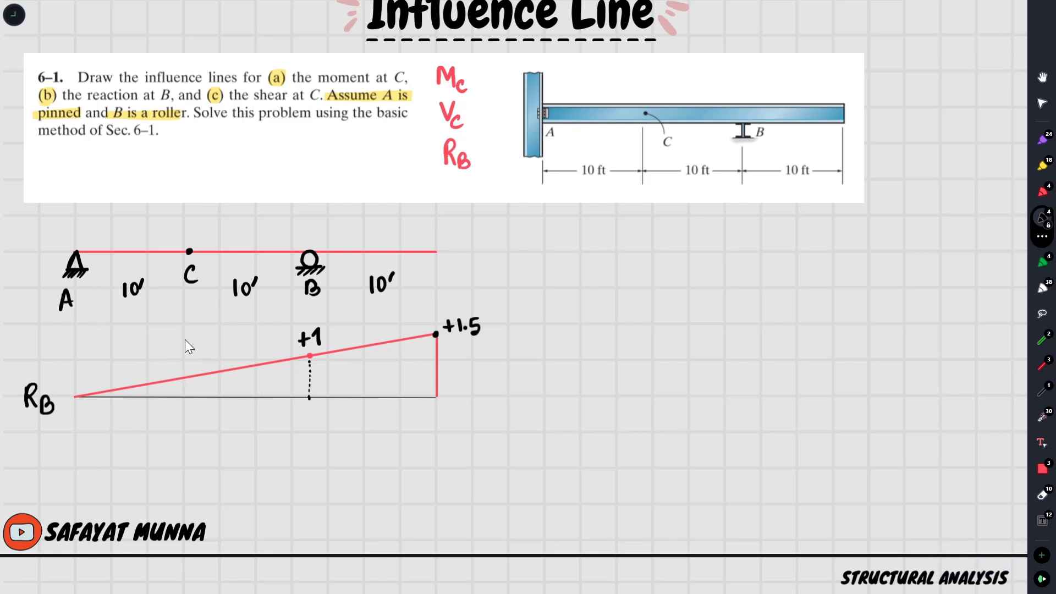
# Strike through the (b) marker in the problem statement in red
pyautogui.scroll(1, 185, 338)
pyautogui.click(1043, 191)
pyautogui.moveTo(33, 104); pyautogui.dragTo(55, 90)
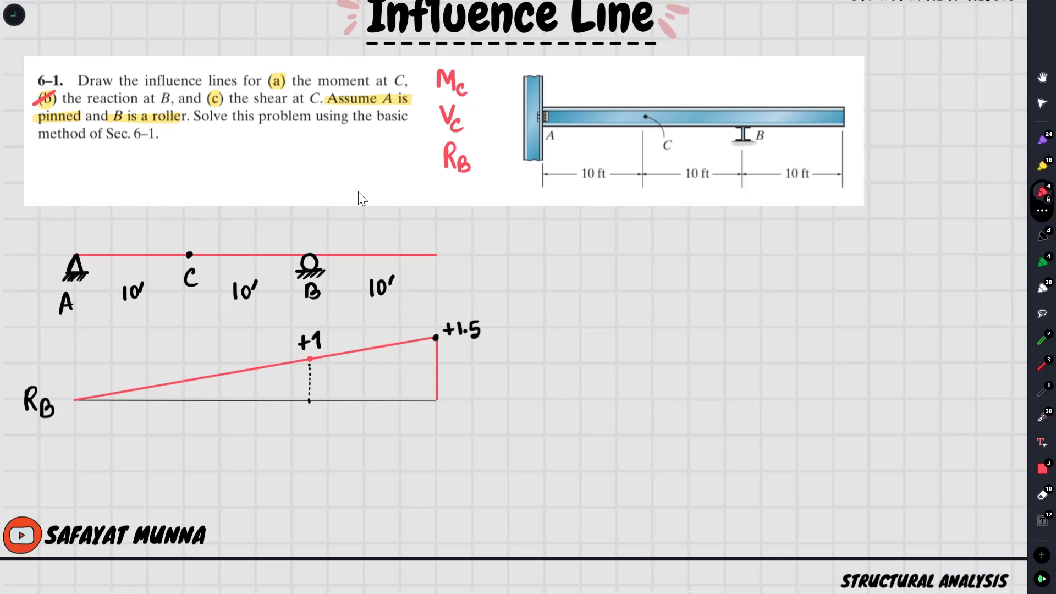
pyautogui.moveTo(227, 88); pyautogui.dragTo(204, 91)
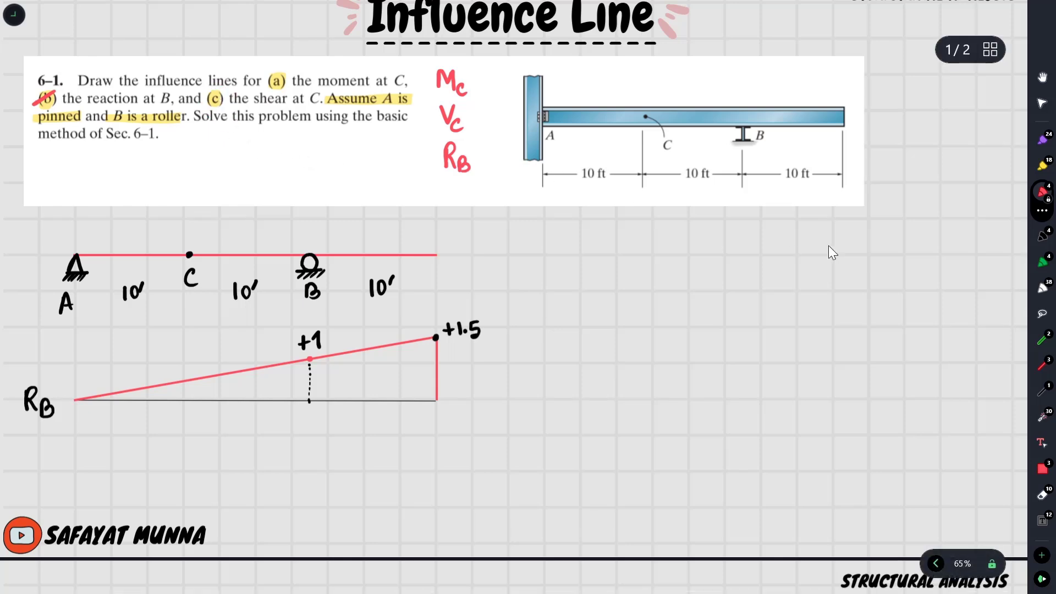
# Duplicate the labelled beam sketch and place the copy level with the original, beneath the textbook beam figure
pyautogui.click(1042, 313)
pyautogui.moveTo(69, 226)
pyautogui.mouseDown()
pyautogui.moveTo(55, 242)
pyautogui.moveTo(176, 318)
pyautogui.moveTo(384, 299)
pyautogui.moveTo(349, 240)
pyautogui.mouseUp()
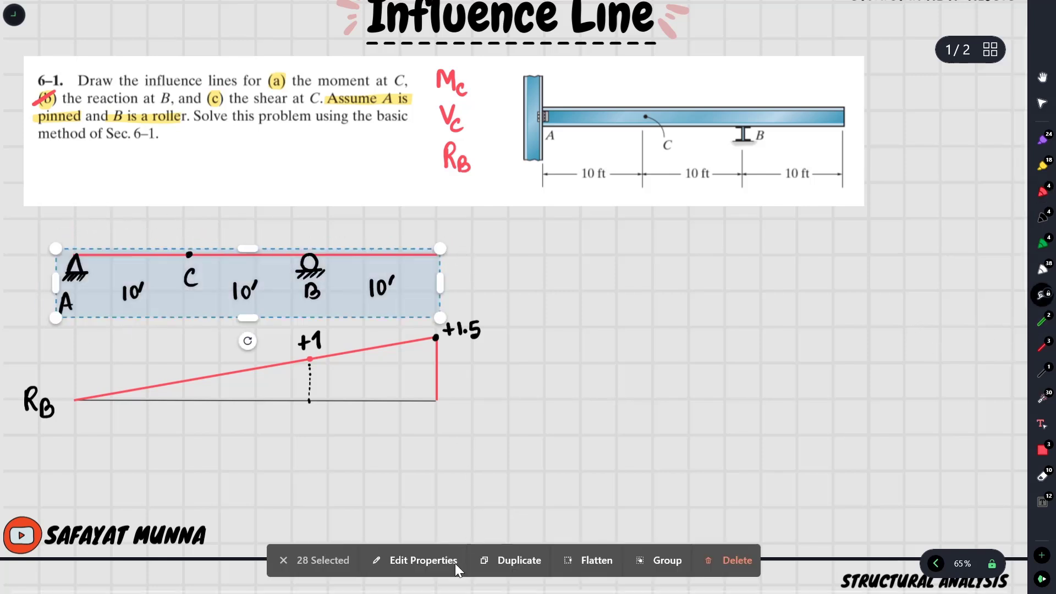
pyautogui.click(520, 560)
pyautogui.moveTo(280, 313); pyautogui.dragTo(773, 290)
pyautogui.click(318, 565)
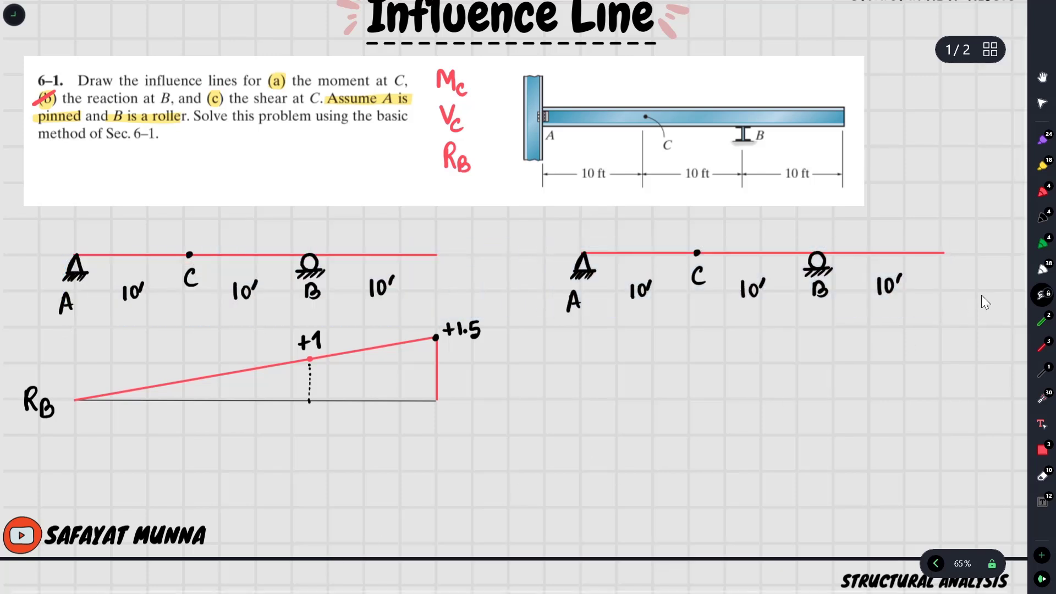
# Draw a thin black horizontal baseline beneath the copied beam sketch, matching its length
pyautogui.click(1042, 347)
pyautogui.click(1042, 390)
pyautogui.moveTo(583, 399)
pyautogui.mouseDown()
pyautogui.moveTo(951, 400)
pyautogui.moveTo(940, 398)
pyautogui.mouseUp()
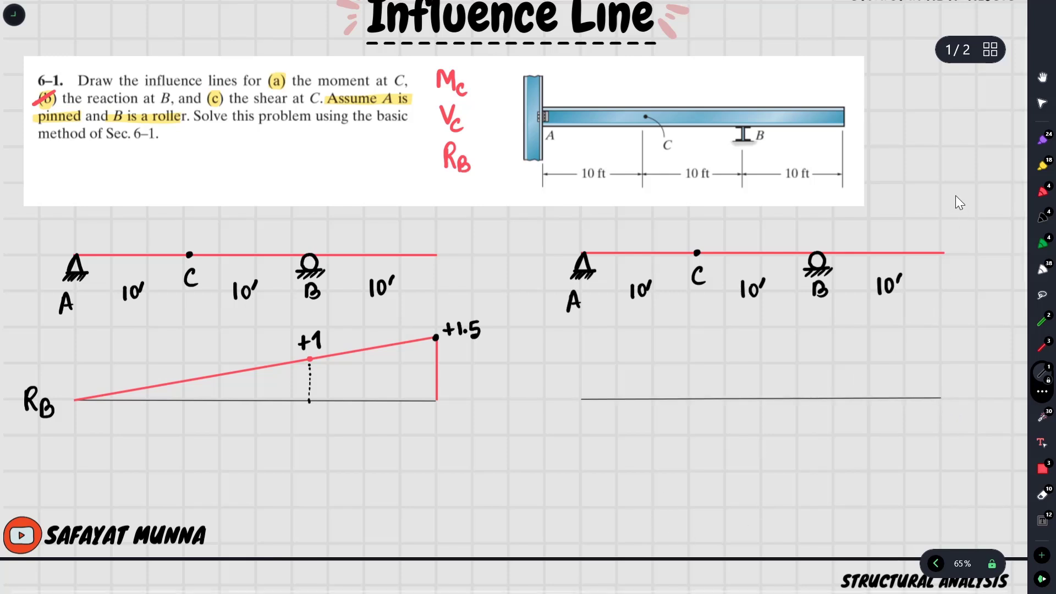
# Move the baseline under the copied beam further down to leave room between them
pyautogui.click(1042, 218)
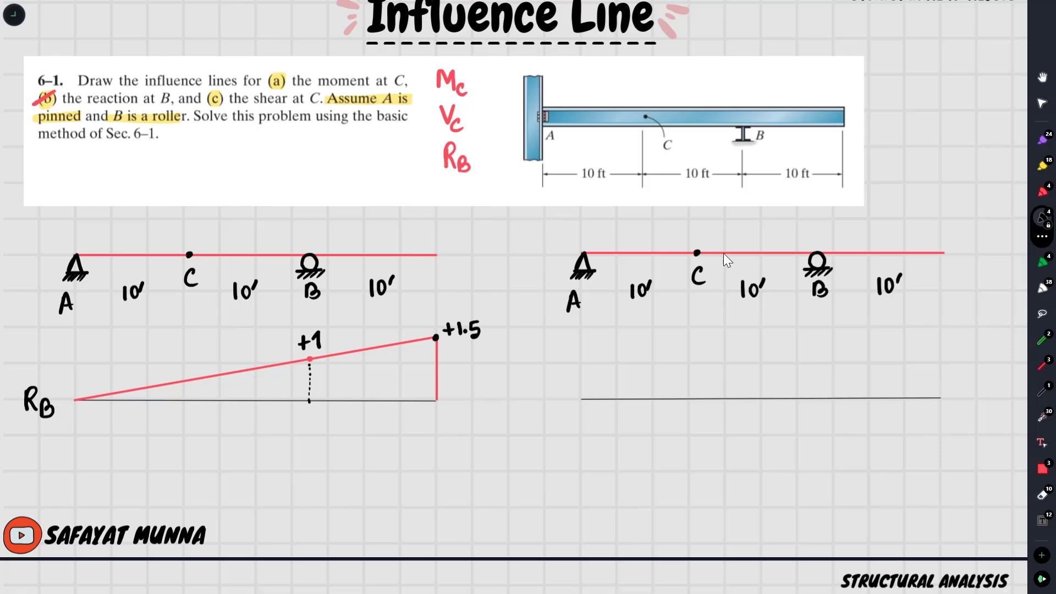
pyautogui.moveTo(701, 245); pyautogui.dragTo(687, 253)
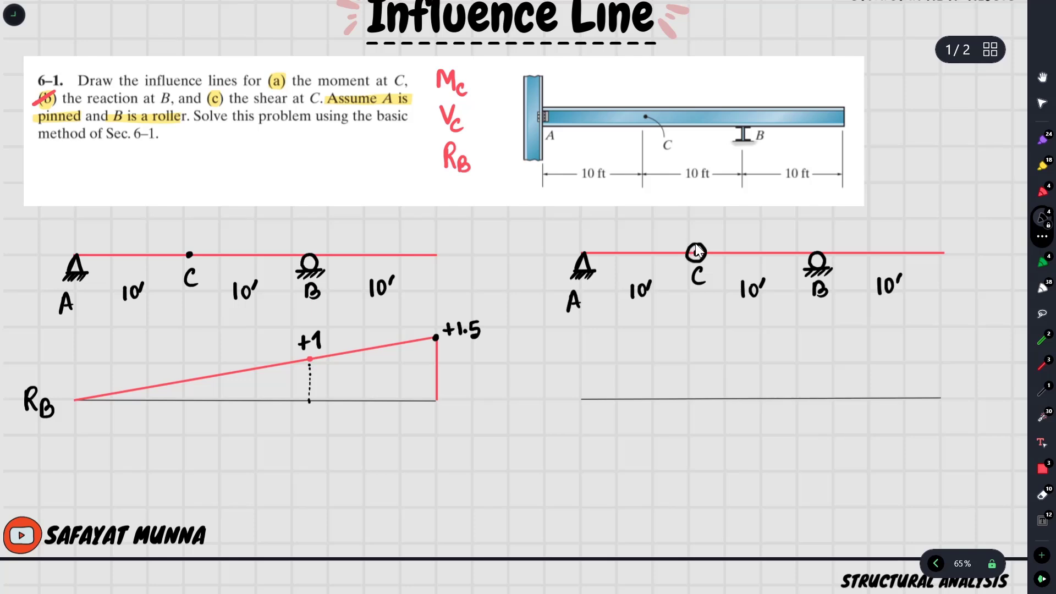
pyautogui.click(1042, 314)
pyautogui.moveTo(756, 373)
pyautogui.mouseDown()
pyautogui.moveTo(731, 435)
pyautogui.moveTo(748, 399)
pyautogui.moveTo(749, 471)
pyautogui.mouseUp()
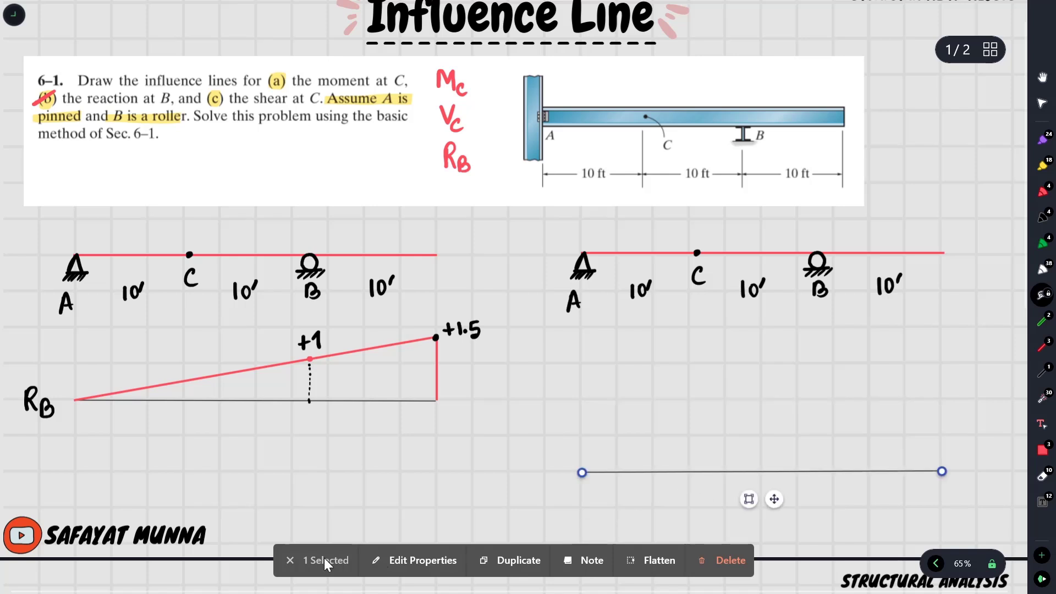
pyautogui.click(329, 561)
# Draw a black pin support below A of the copied beam and a red horizontal segment from it to just short of C
pyautogui.click(1042, 242)
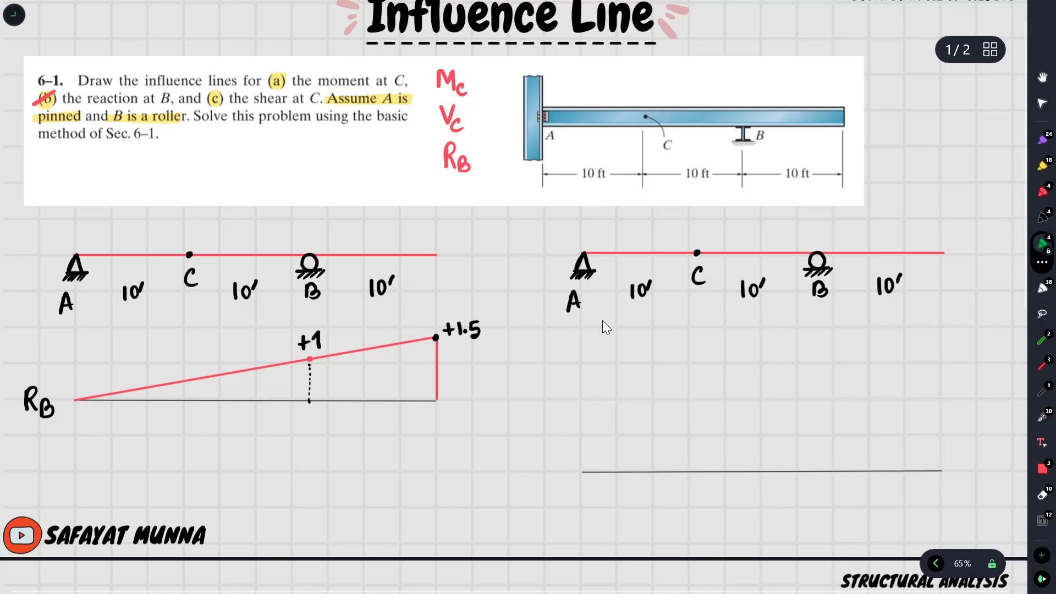
pyautogui.click(1042, 217)
pyautogui.moveTo(582, 342); pyautogui.dragTo(582, 355)
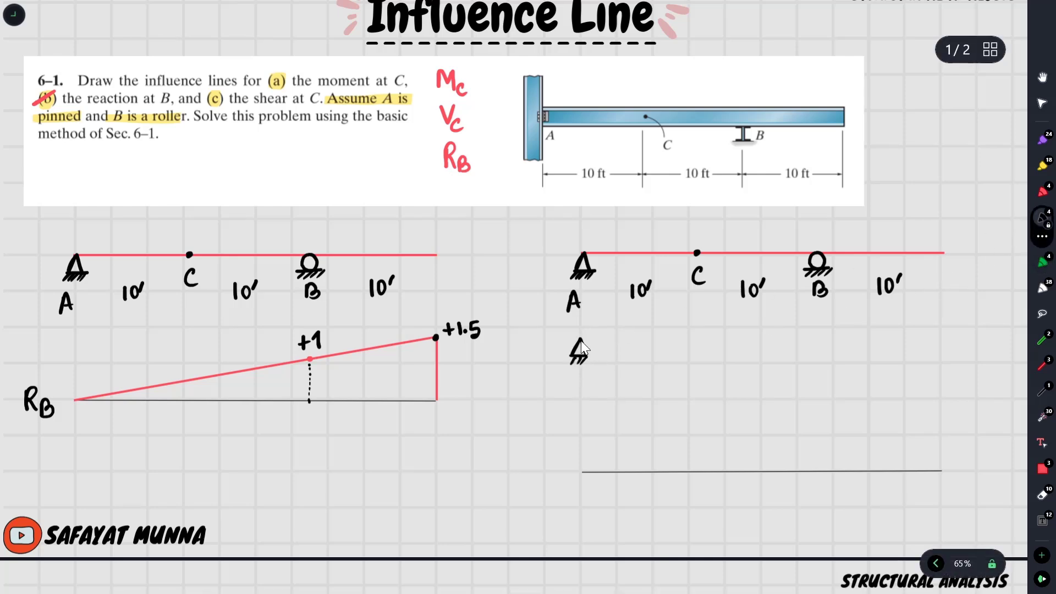
pyautogui.hotkey('ctrl', 'z')
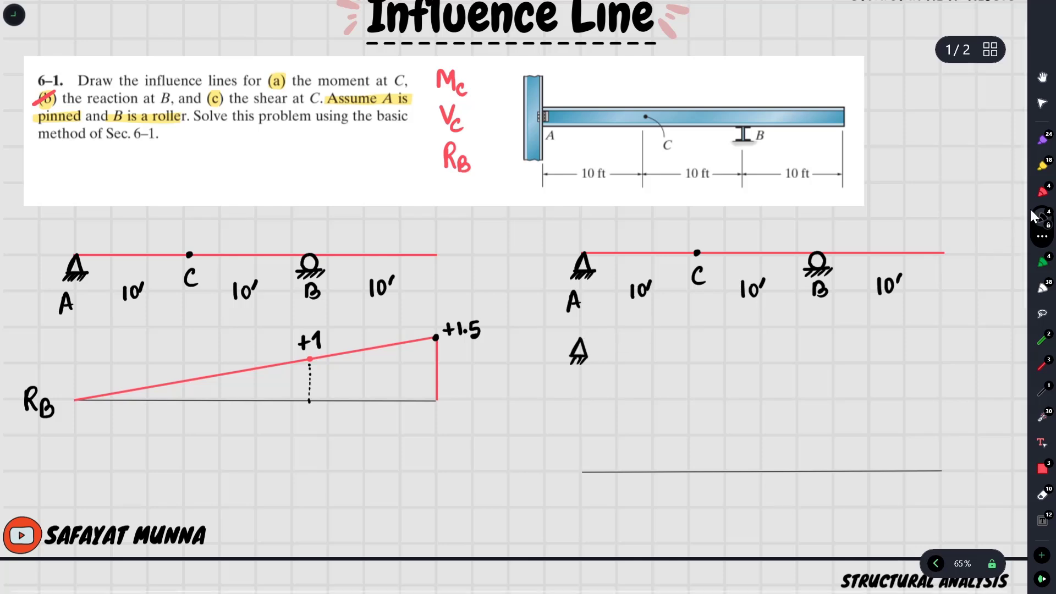
pyautogui.moveTo(580, 339)
pyautogui.mouseDown()
pyautogui.moveTo(703, 338)
pyautogui.moveTo(688, 338)
pyautogui.mouseUp()
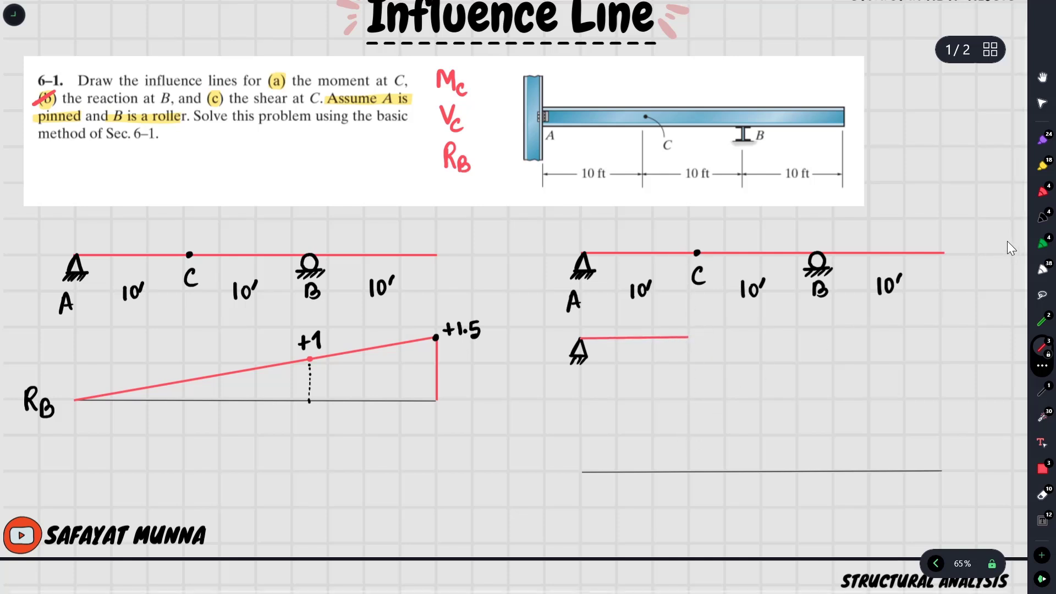
# Draw a black double-plate slider with rollers at C of the lower beam and a red horizontal segment from it to the beam's free end
pyautogui.click(1042, 217)
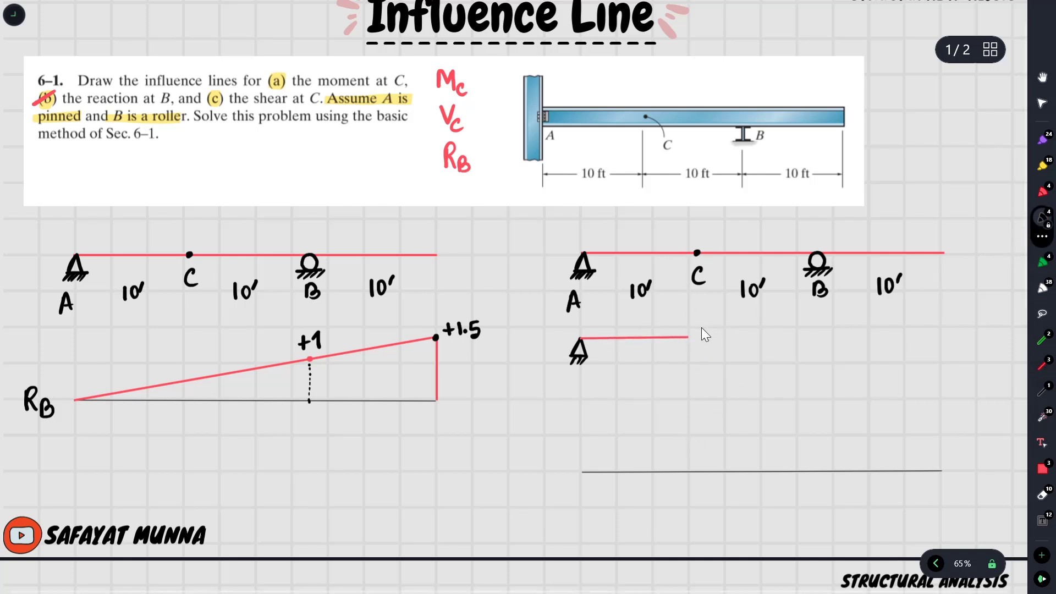
pyautogui.moveTo(687, 323); pyautogui.dragTo(688, 333)
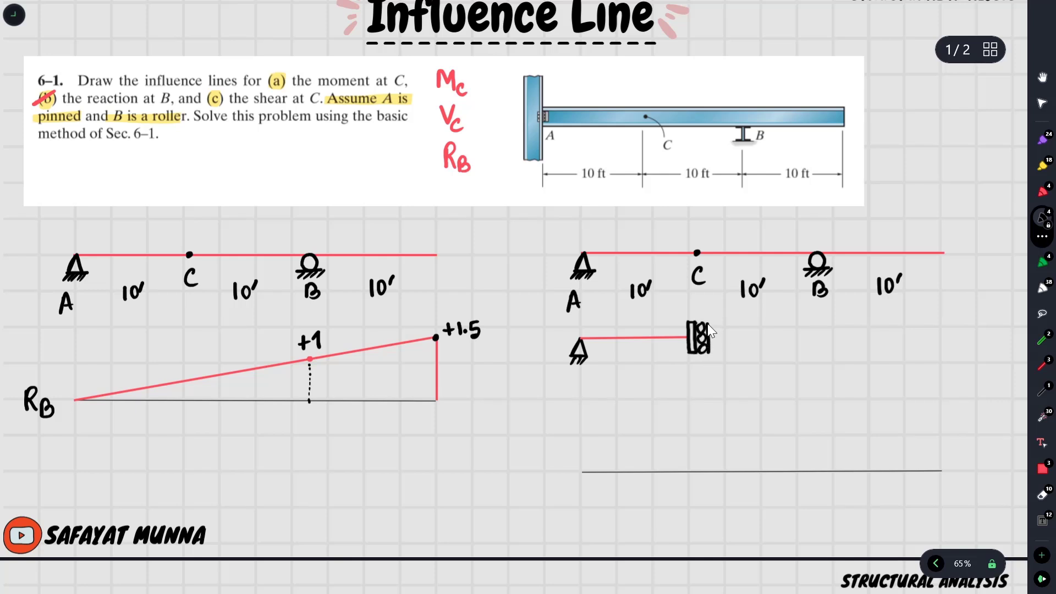
pyautogui.click(1041, 363)
pyautogui.moveTo(718, 335); pyautogui.dragTo(823, 337)
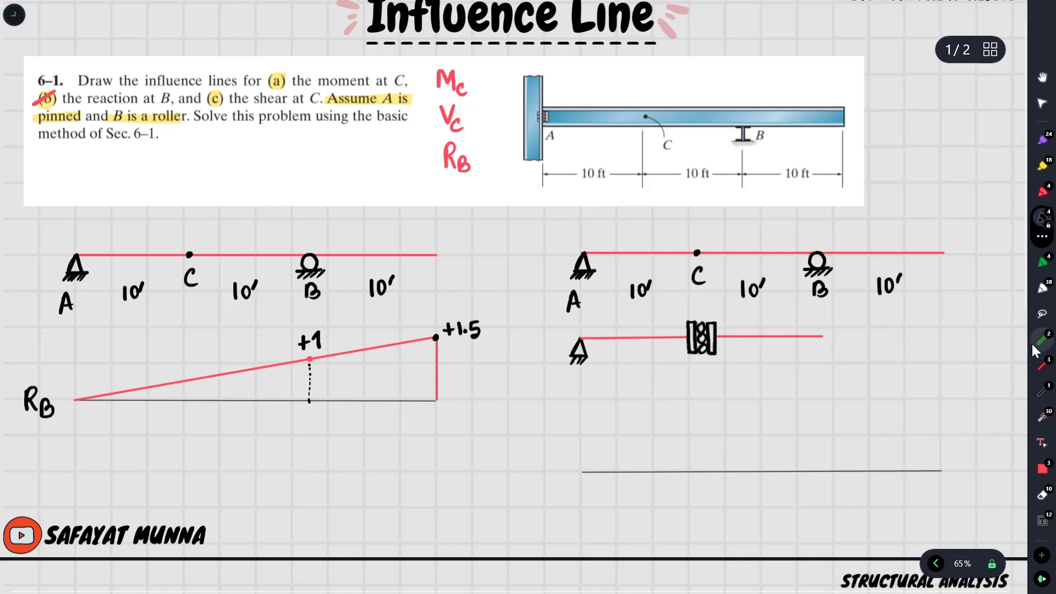
pyautogui.click(1041, 313)
pyautogui.moveTo(827, 335); pyautogui.dragTo(826, 335)
pyautogui.moveTo(824, 336); pyautogui.dragTo(943, 335)
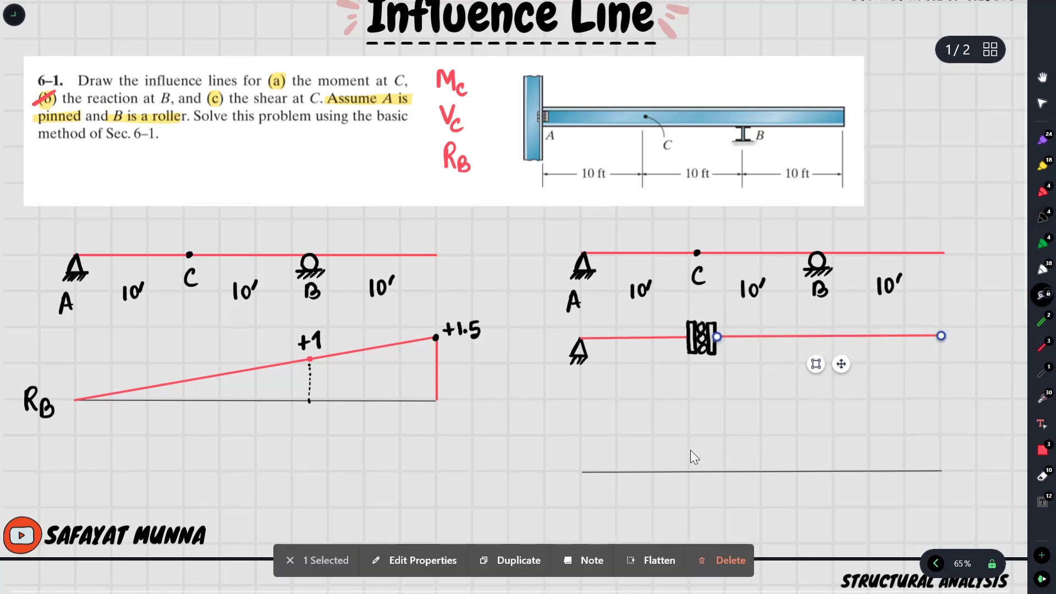
pyautogui.click(330, 560)
# Draw a black roller support below B on the lower beam and label each of its three spans 10'
pyautogui.click(1042, 217)
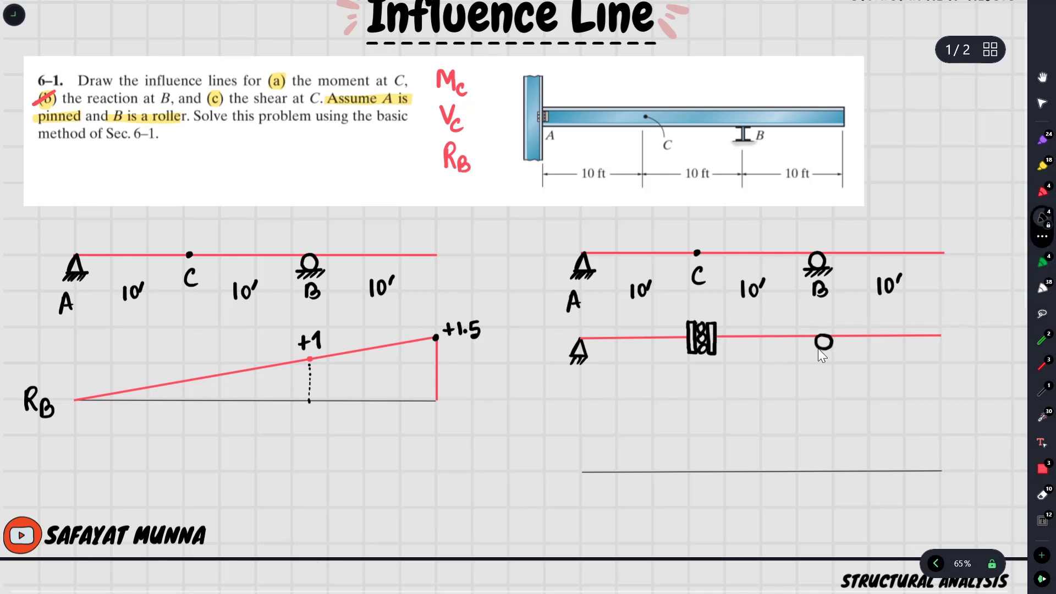
pyautogui.moveTo(626, 347); pyautogui.dragTo(626, 360)
pyautogui.moveTo(640, 348); pyautogui.dragTo(634, 354)
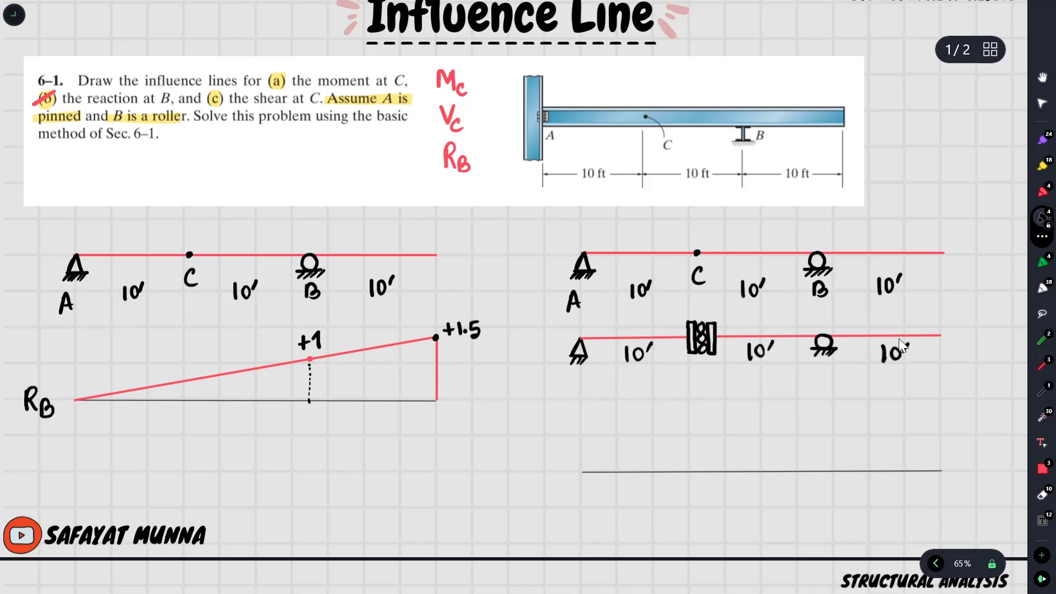
# Switch the freehand pen to red for marking up the lower beam sketch
pyautogui.scroll(-3, 899, 339)
pyautogui.click(1041, 191)
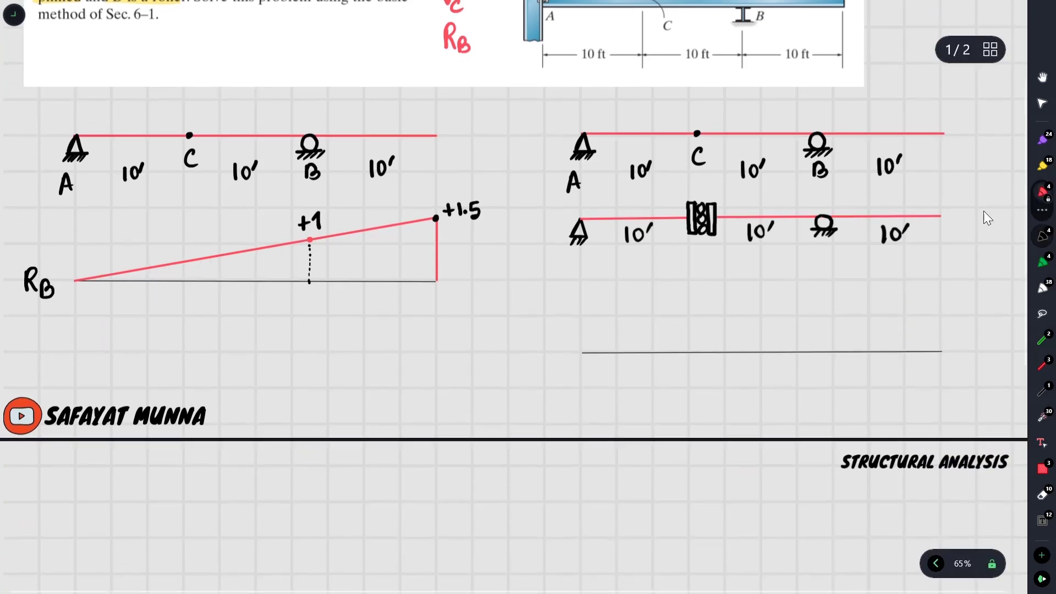